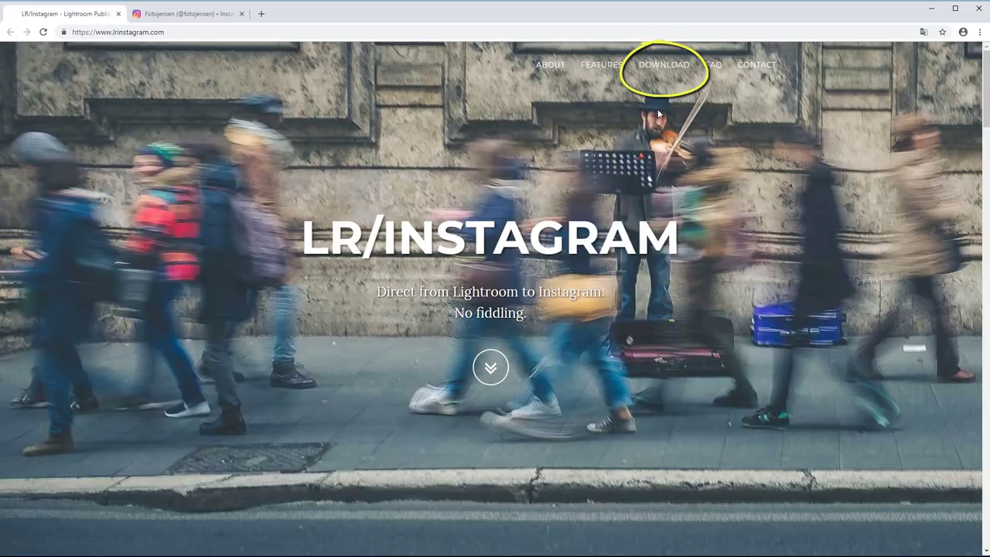
Download the LR/Instagram plugin archive lrinstagram_r1594.zip (version 0.6.1594) from the site's Download page.
{"action": "left_click", "coordinate": [653, 71]}
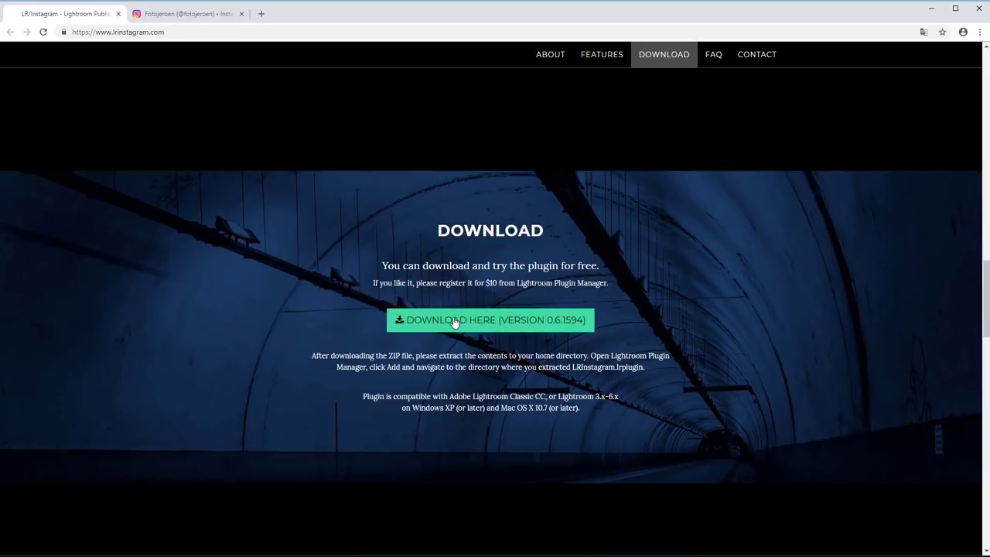
{"action": "left_click", "coordinate": [450, 322]}
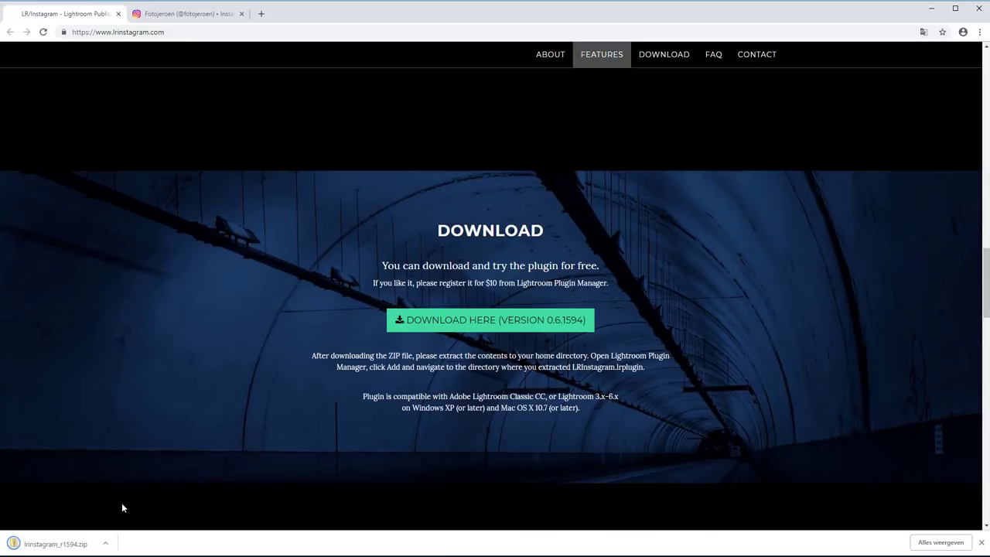
{"action": "left_click", "coordinate": [105, 543]}
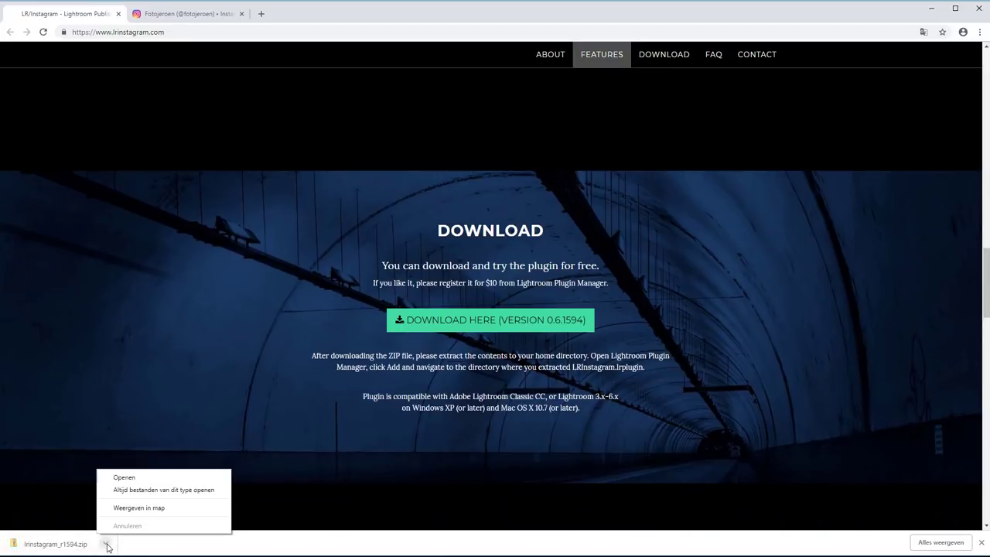
Show the downloaded ZIP in Explorer beside a second window at C:\Program Files\Adobe\Adobe Lightroom Classic CC.
{"action": "left_click", "coordinate": [131, 507]}
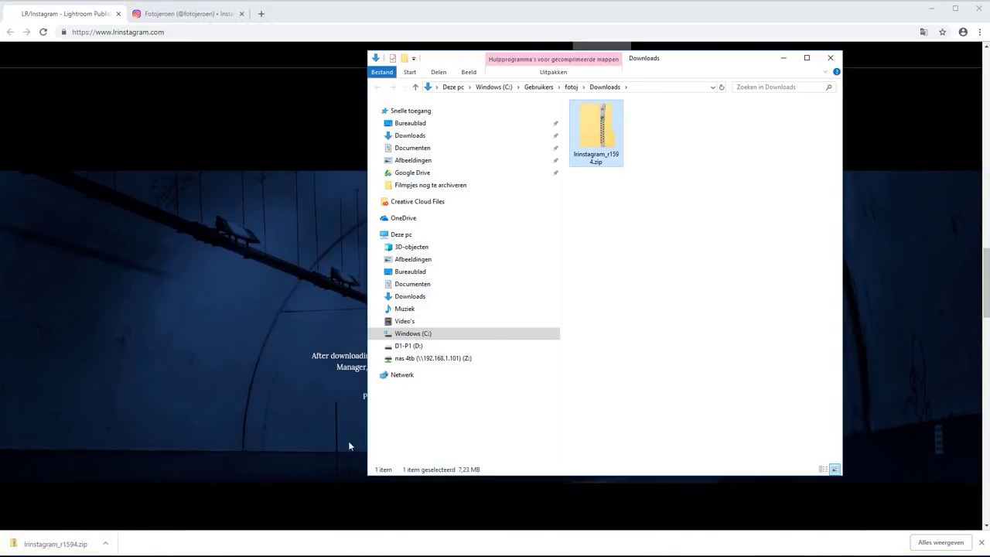
{"action": "left_click", "coordinate": [932, 7]}
{"action": "mouse_move", "coordinate": [706, 66]}
{"action": "left_mouse_down"}
{"action": "mouse_move", "coordinate": [802, 40]}
{"action": "mouse_move", "coordinate": [840, 44]}
{"action": "left_mouse_up"}
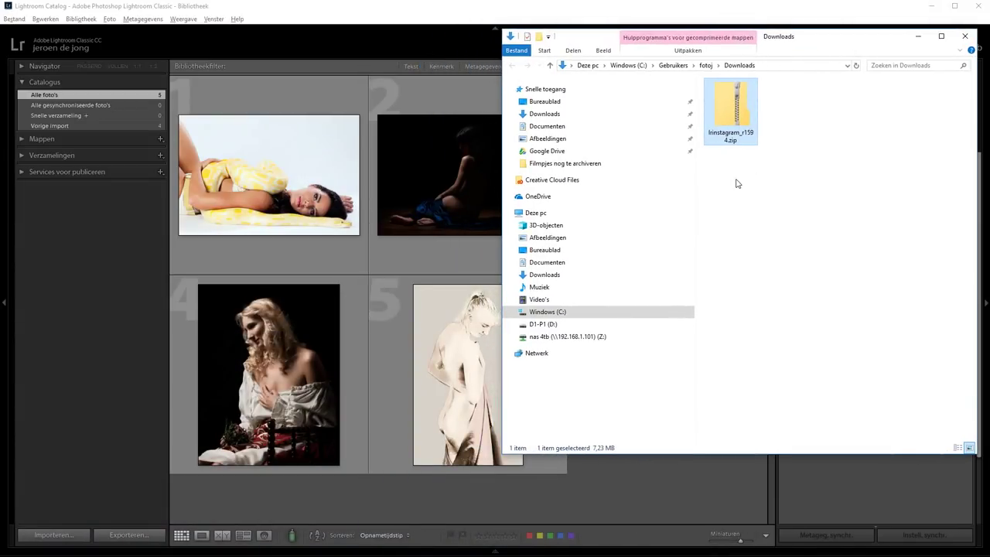
{"action": "key", "text": "super+e"}
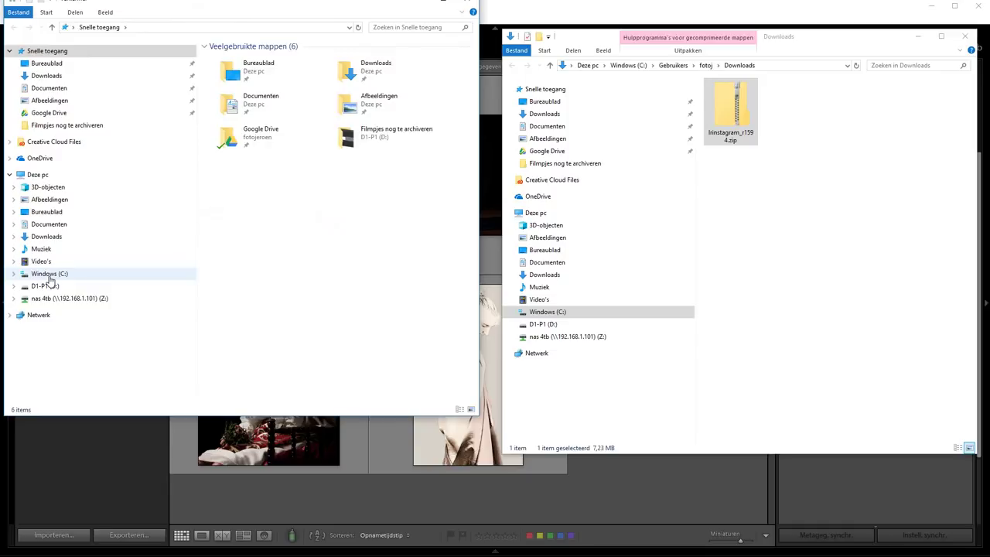
{"action": "left_click", "coordinate": [48, 276]}
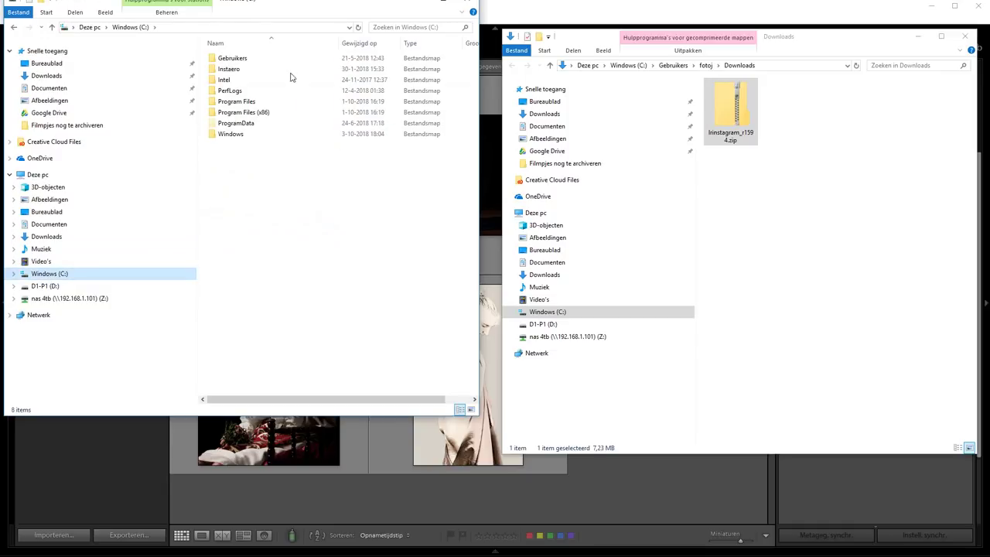
{"action": "double_click", "coordinate": [237, 101]}
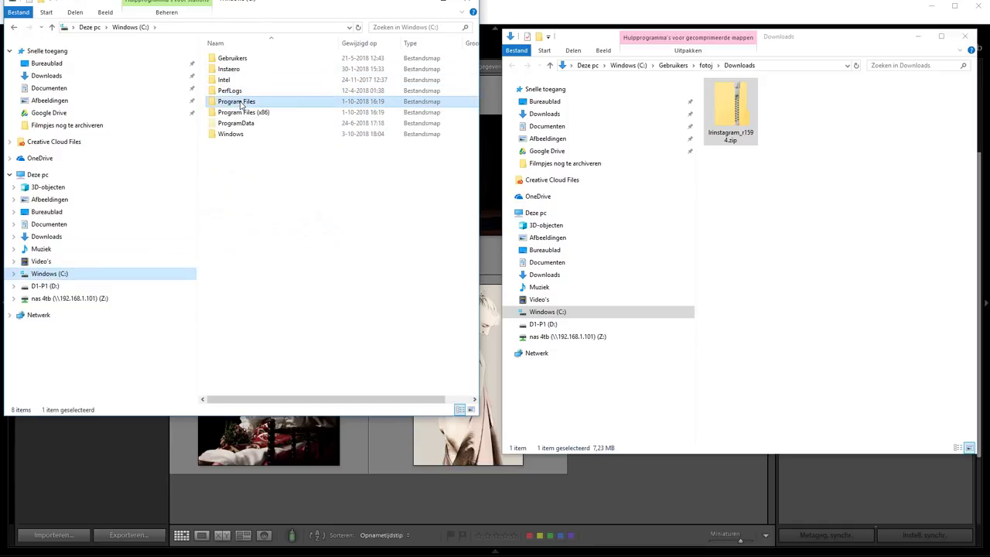
{"action": "double_click", "coordinate": [246, 90]}
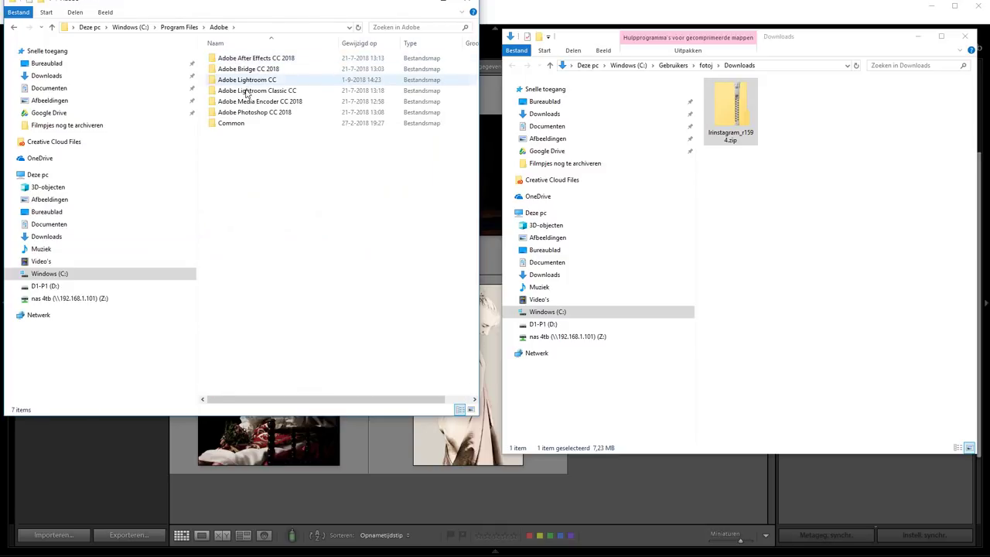
{"action": "double_click", "coordinate": [248, 90]}
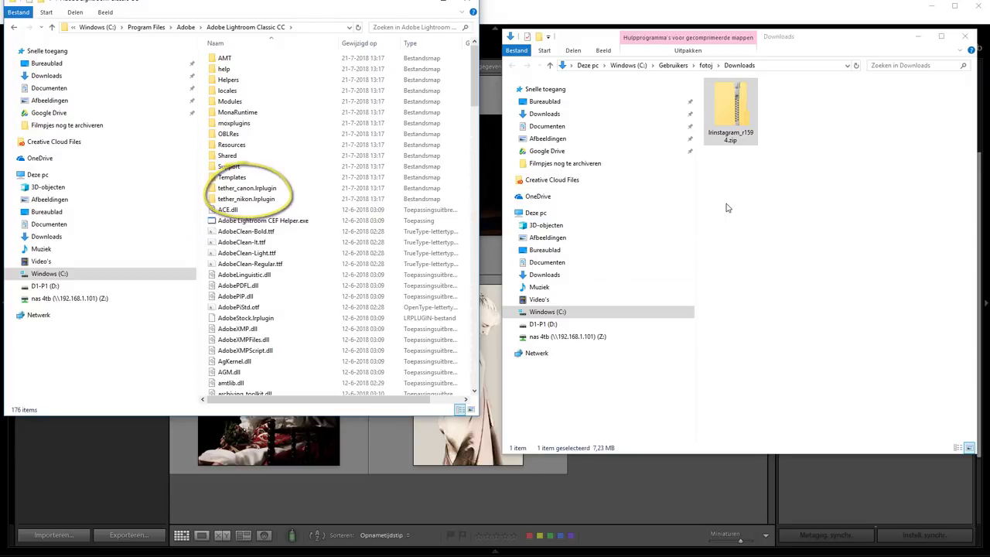
Copy the contents of lrinstagram_r1594.zip into the Adobe Lightroom Classic CC folder and return to Lightroom.
{"action": "double_click", "coordinate": [736, 123]}
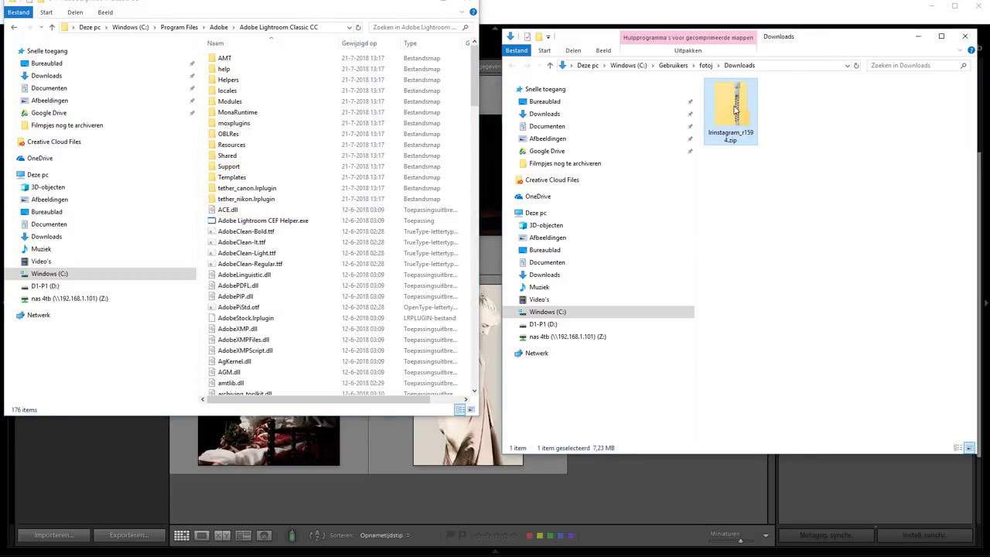
{"action": "mouse_move", "coordinate": [813, 188]}
{"action": "left_mouse_down"}
{"action": "mouse_move", "coordinate": [718, 87]}
{"action": "mouse_move", "coordinate": [260, 290]}
{"action": "left_mouse_up"}
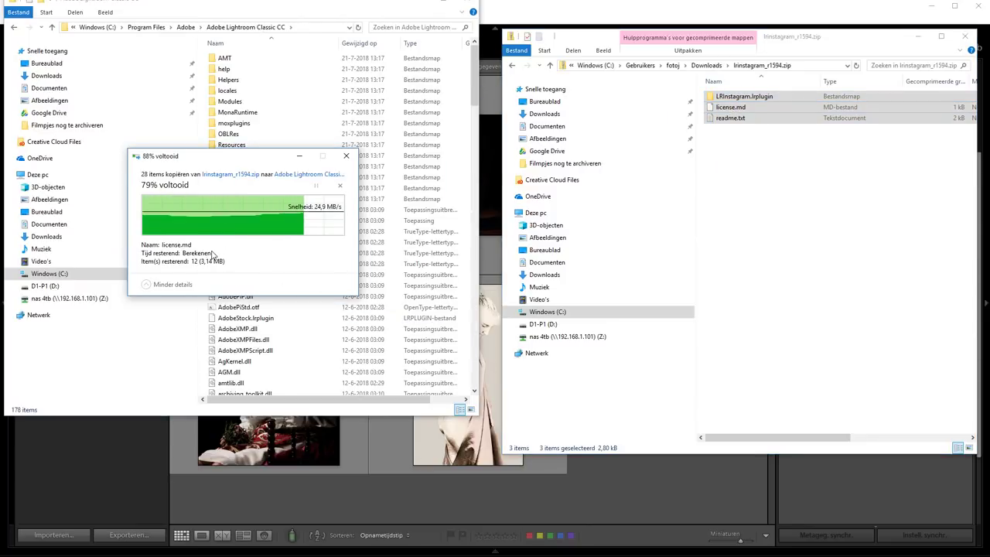
{"action": "left_click", "coordinate": [135, 469]}
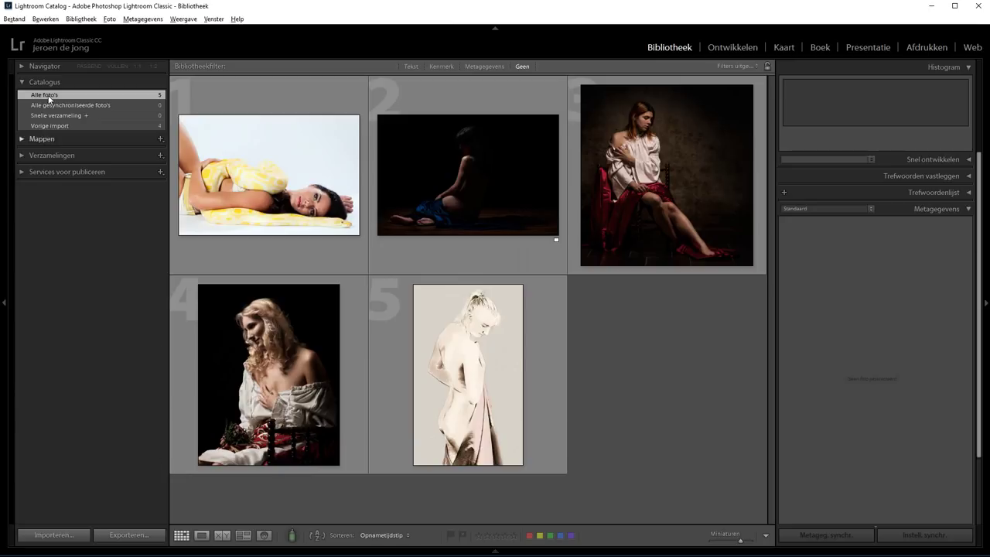
In the Plug-in Manager, add the LRInstagram.lrplugin folder from Program Files\Adobe\Adobe Lightroom Classic CC.
{"action": "left_click", "coordinate": [14, 18]}
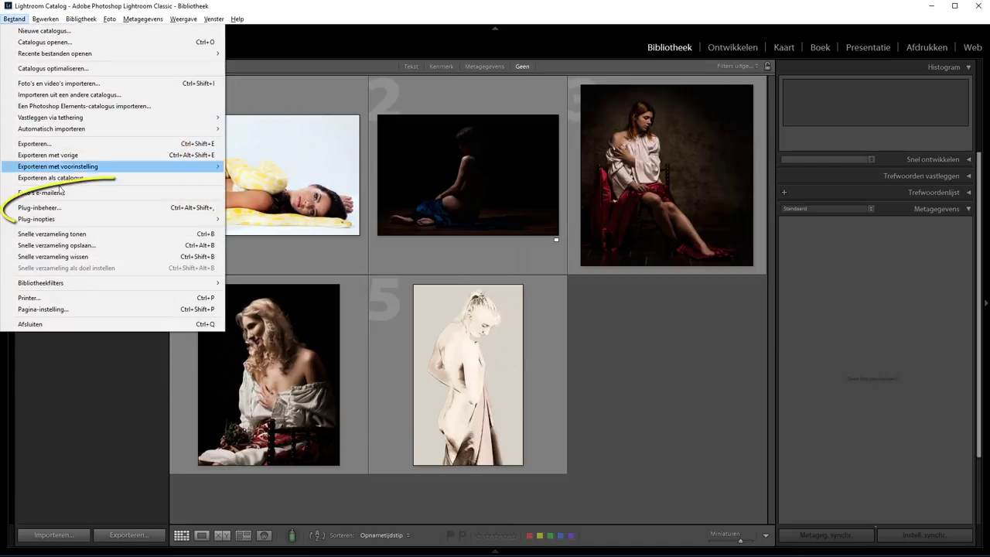
{"action": "left_click", "coordinate": [78, 207]}
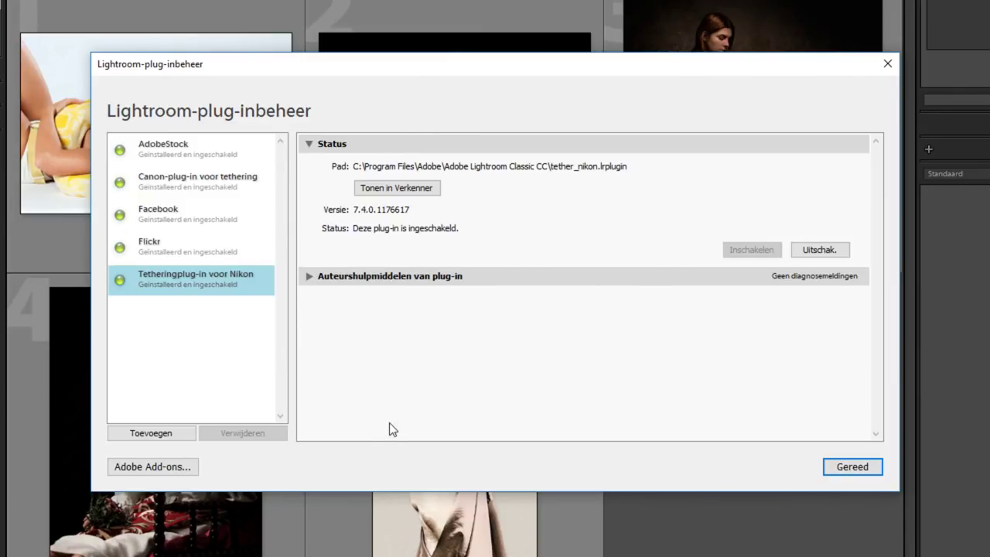
{"action": "left_click", "coordinate": [144, 435]}
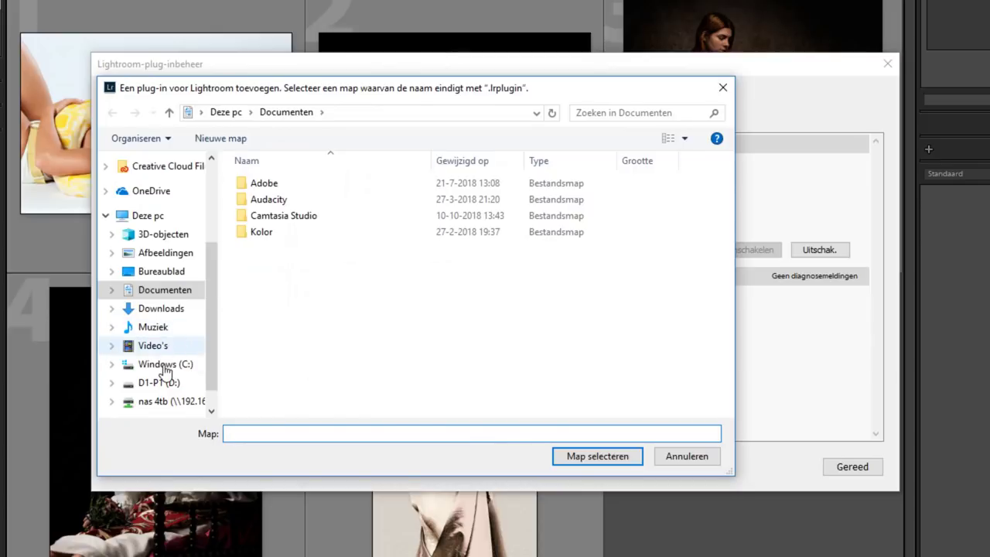
{"action": "left_click", "coordinate": [165, 366]}
{"action": "double_click", "coordinate": [263, 245]}
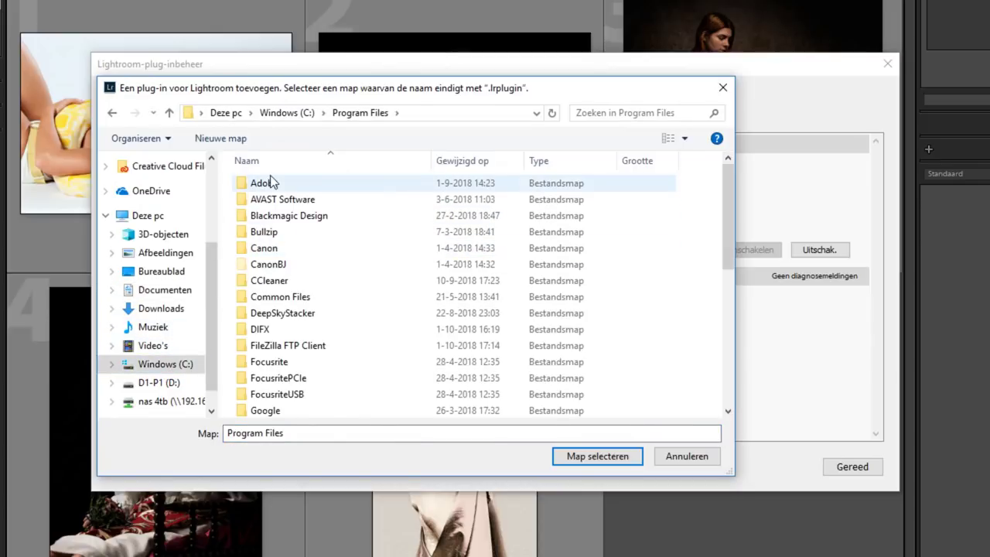
{"action": "double_click", "coordinate": [273, 183]}
{"action": "double_click", "coordinate": [286, 232]}
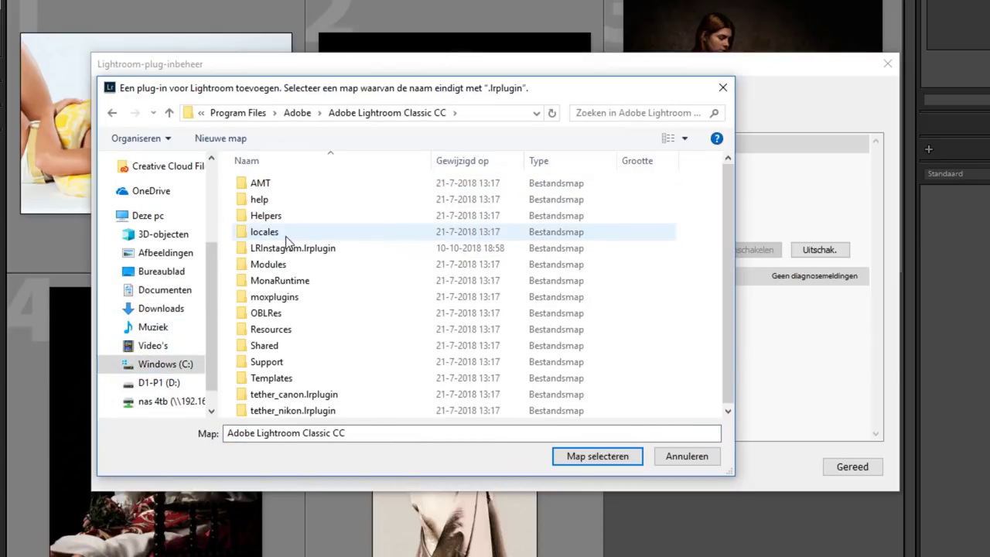
{"action": "left_click", "coordinate": [296, 250]}
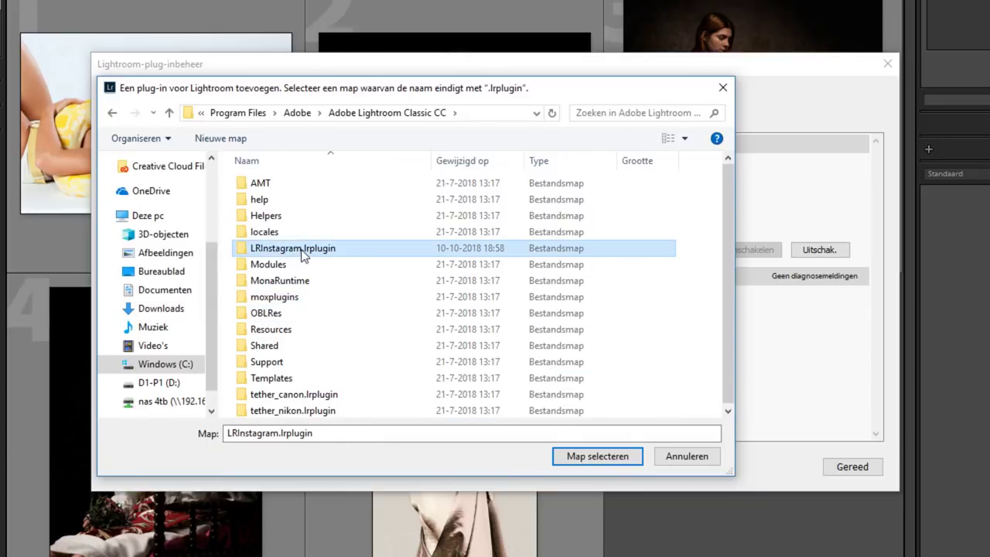
{"action": "left_click", "coordinate": [596, 456]}
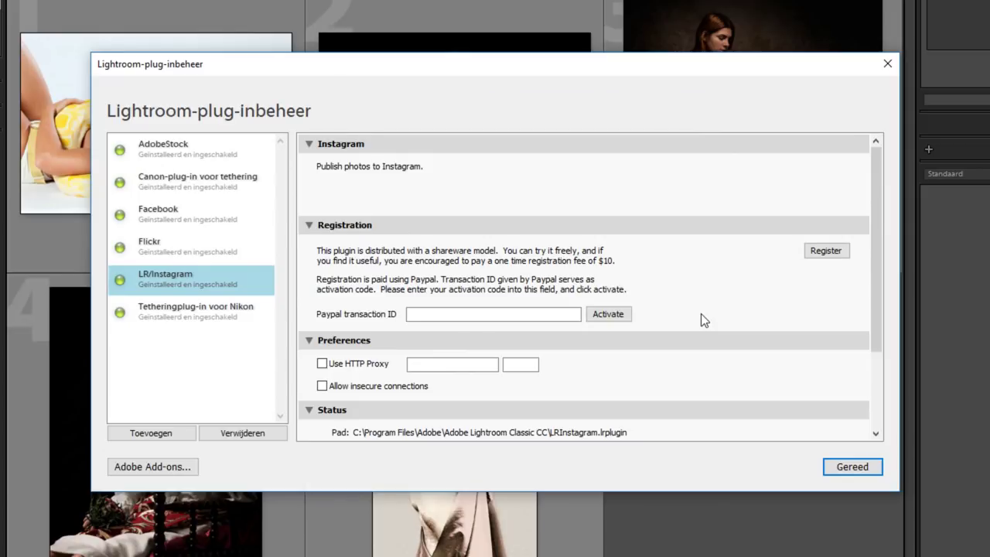
{"action": "scroll", "coordinate": [711, 391], "scroll_direction": "down", "scroll_amount": 3}
{"action": "scroll", "coordinate": [706, 391], "scroll_direction": "up", "scroll_amount": 3}
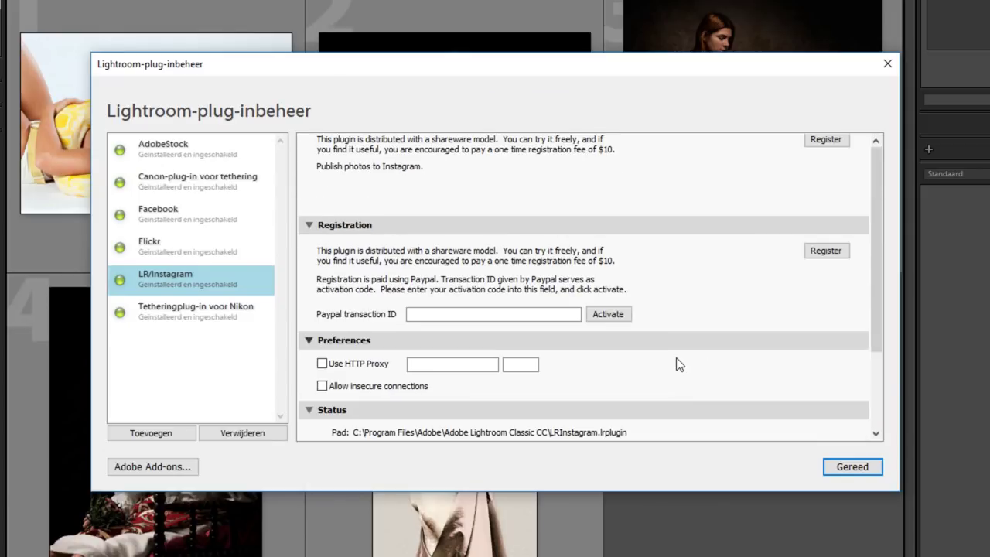
Close the Plug-in Manager and expand Publish Services to reveal LR/Instagram.
{"action": "left_click", "coordinate": [854, 467]}
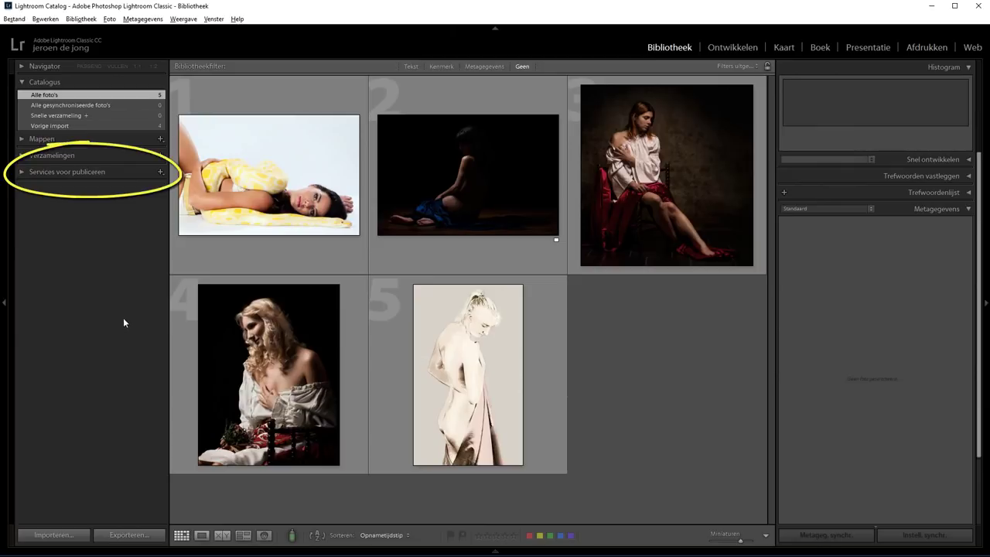
{"action": "left_click", "coordinate": [22, 171]}
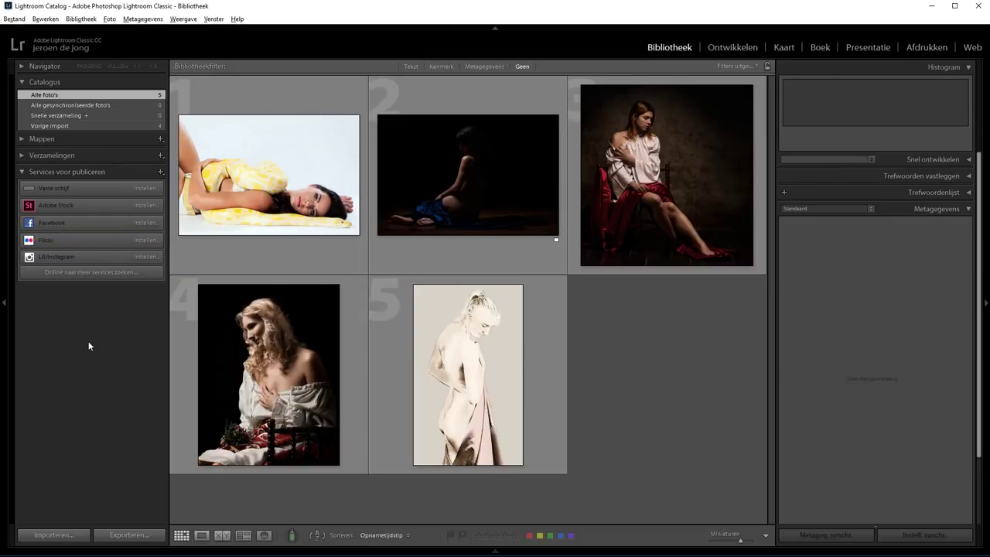
Set up the LR/Instagram service and log in with the Instagram account's username and password.
{"action": "left_click", "coordinate": [140, 257]}
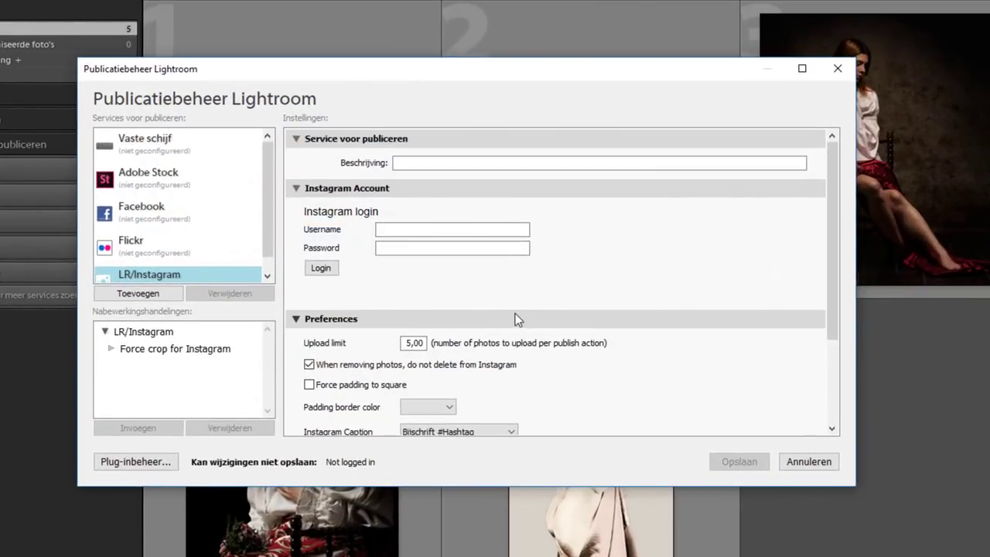
{"action": "left_click", "coordinate": [422, 229]}
{"action": "type", "text": "fo"}
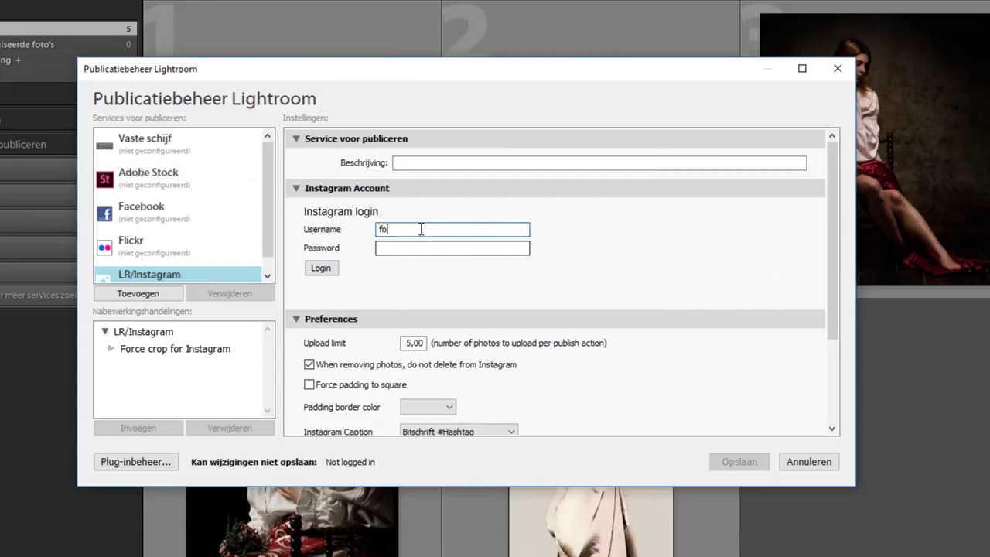
{"action": "type", "text": "tojeroen"}
{"action": "key", "text": "Tab"}
{"action": "type", "text": "********"}
{"action": "left_click", "coordinate": [321, 268]}
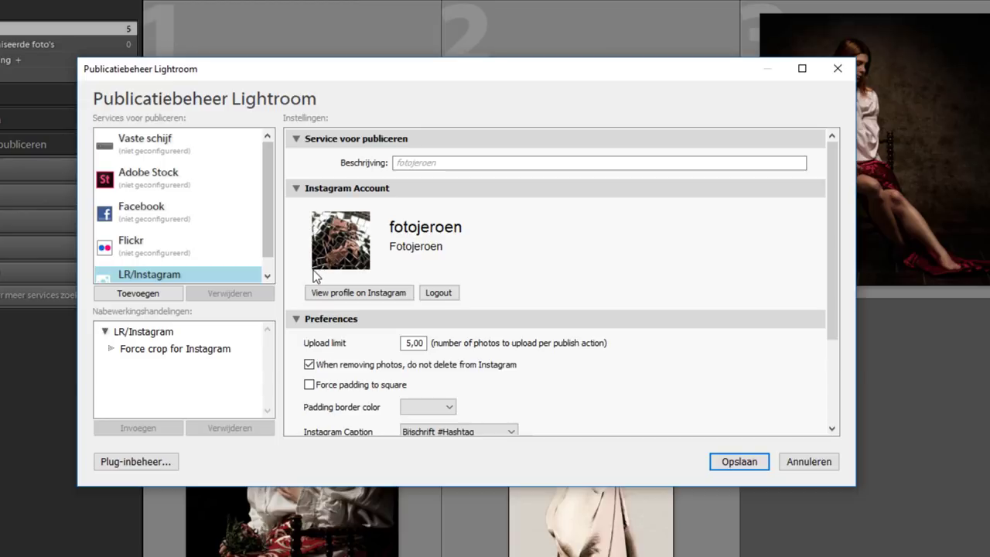
{"action": "scroll", "coordinate": [541, 267], "scroll_direction": "down", "scroll_amount": 3}
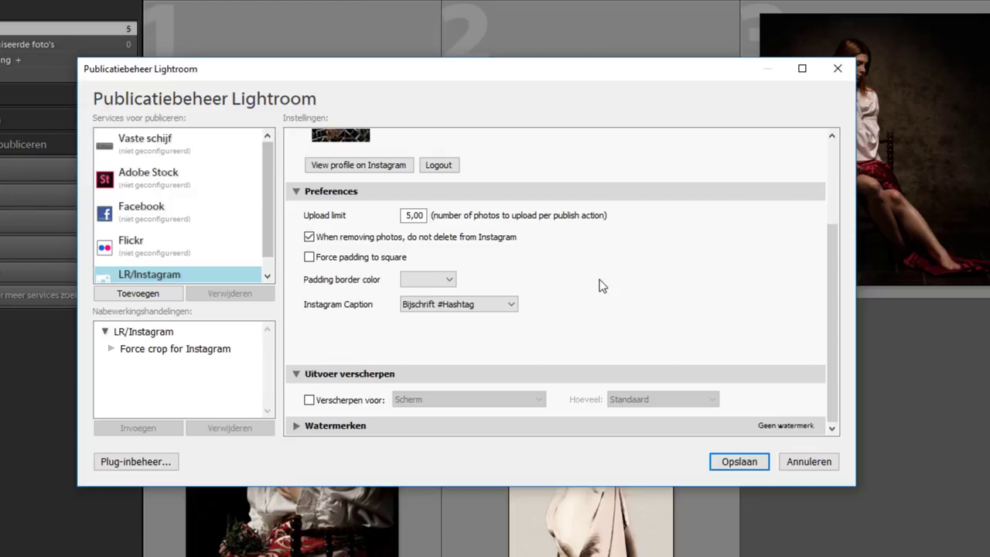
Try output sharpening for Dof papier, then turn it back off and expand the Watermerken section.
{"action": "left_click", "coordinate": [351, 401]}
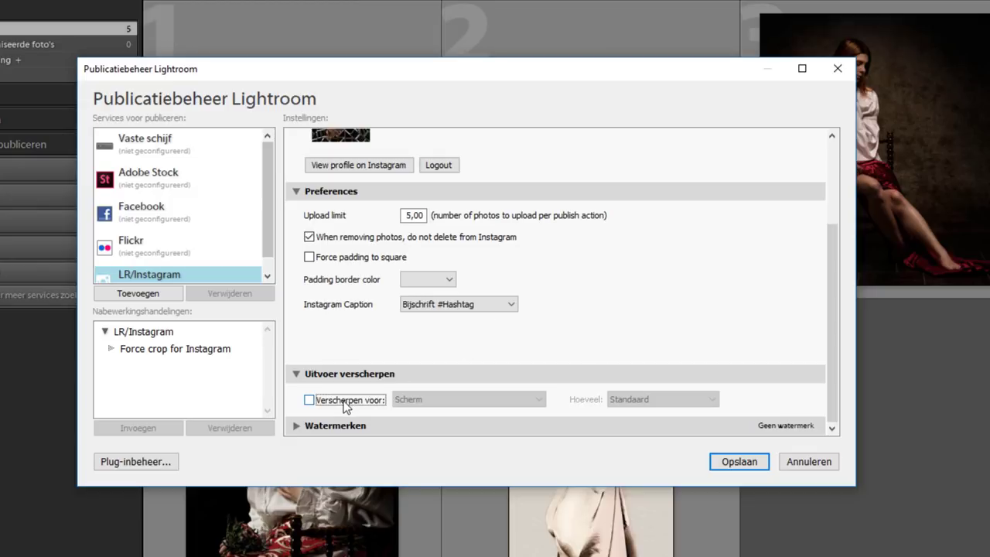
{"action": "left_click", "coordinate": [441, 400]}
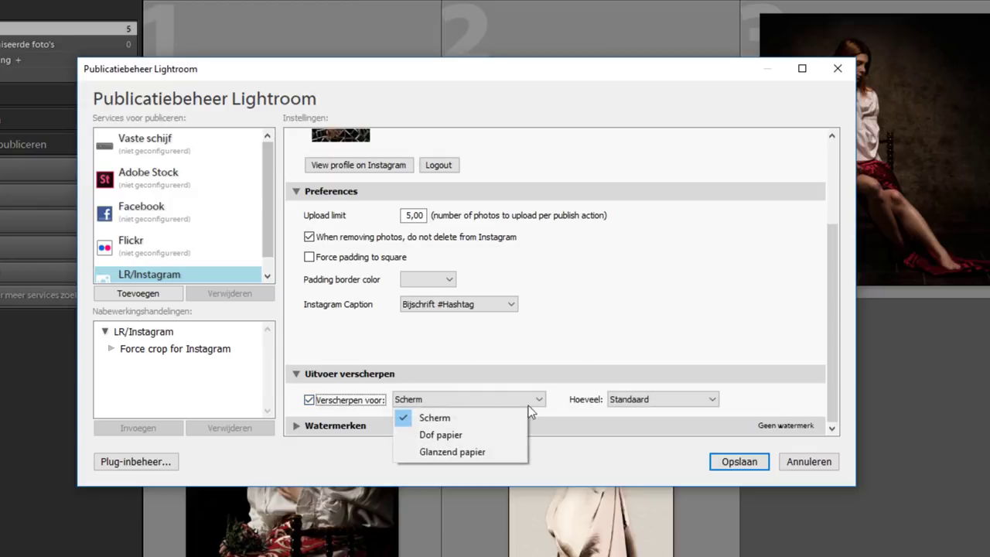
{"action": "left_click", "coordinate": [470, 433]}
{"action": "left_click", "coordinate": [626, 401]}
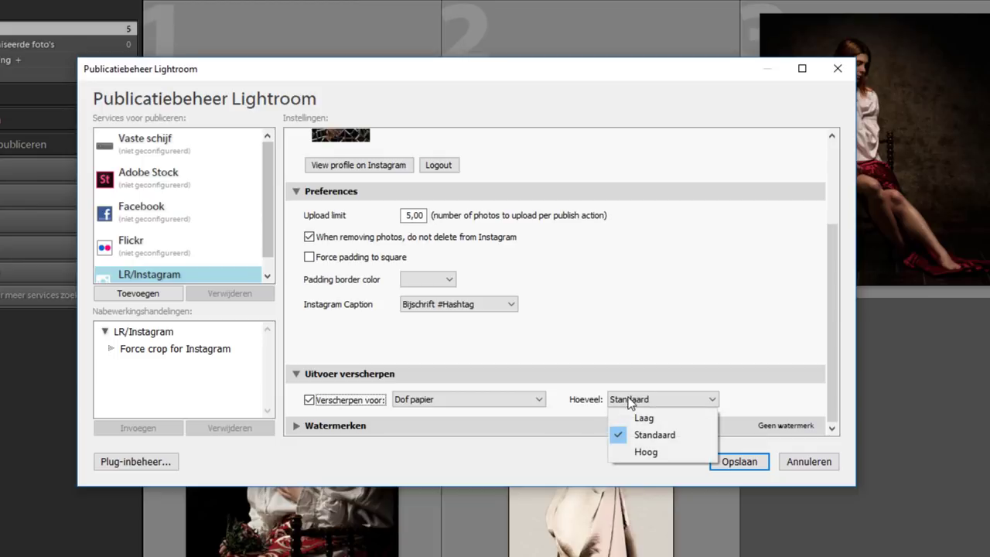
{"action": "left_click", "coordinate": [356, 402]}
{"action": "left_click", "coordinate": [355, 402]}
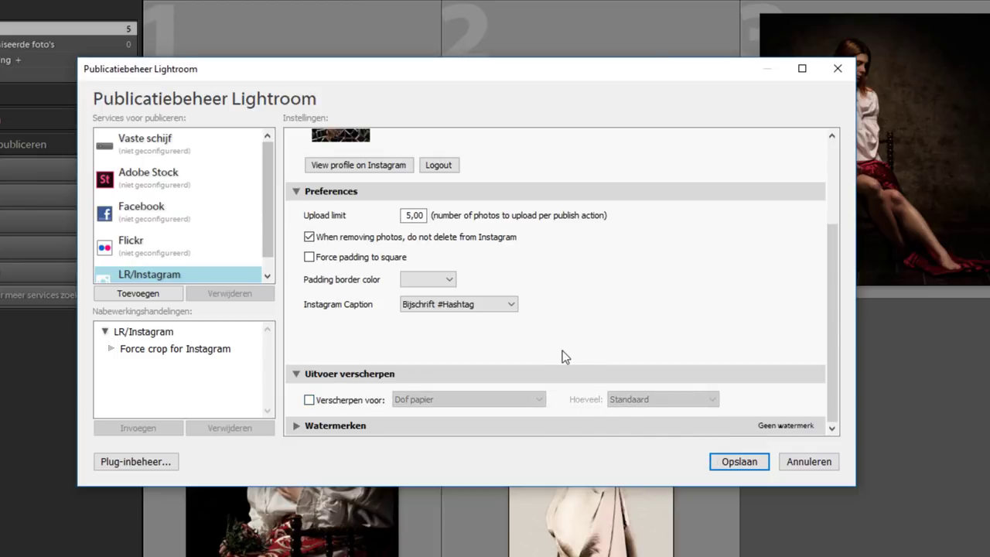
{"action": "left_click", "coordinate": [299, 426]}
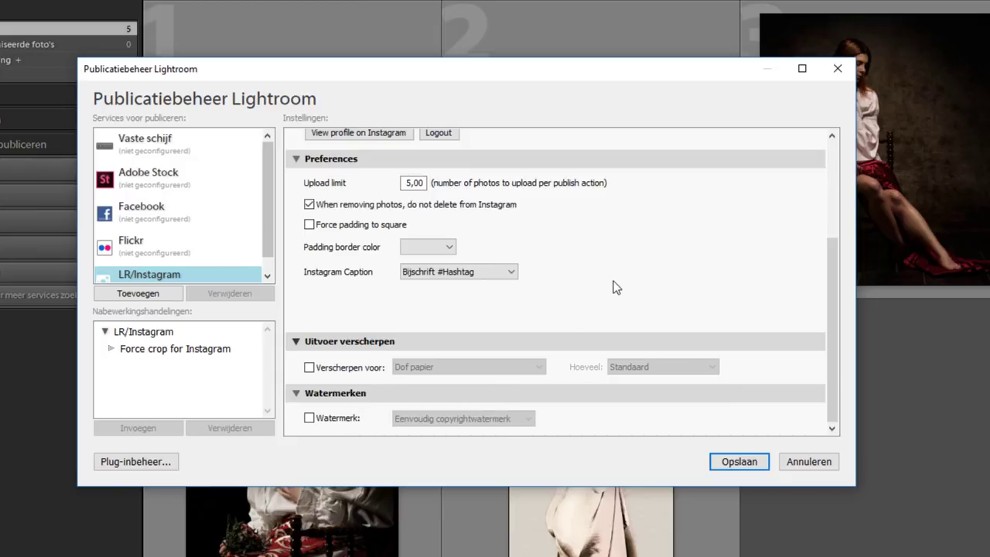
Review the LR/Instagram settings panel and save it with Opslaan.
{"action": "scroll", "coordinate": [615, 287], "scroll_direction": "up", "scroll_amount": 5}
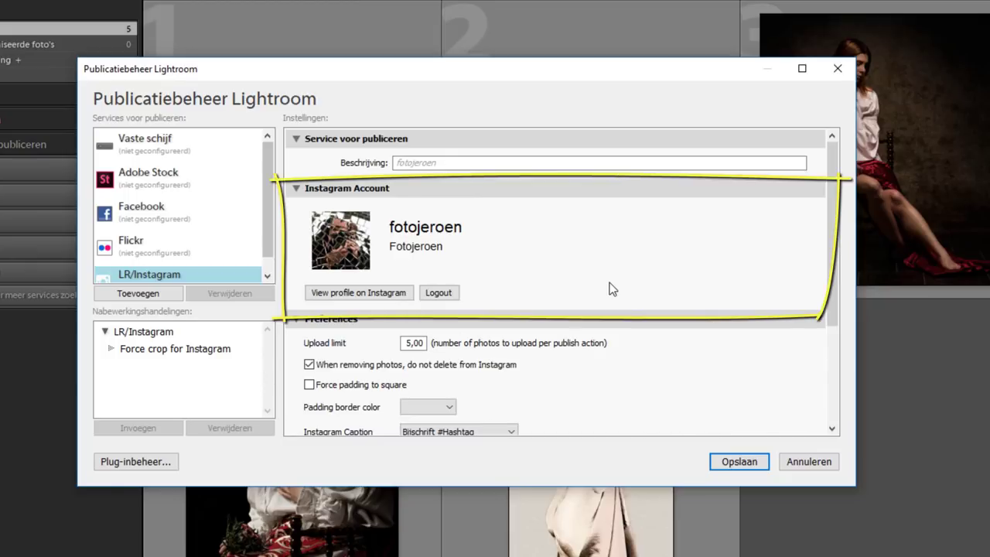
{"action": "scroll", "coordinate": [611, 312], "scroll_direction": "down", "scroll_amount": 3}
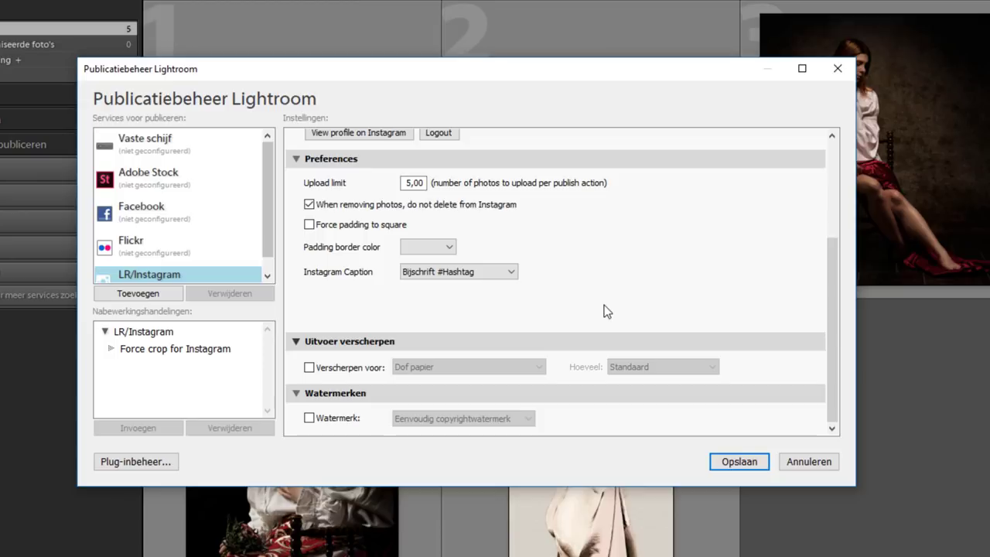
{"action": "left_click", "coordinate": [730, 463]}
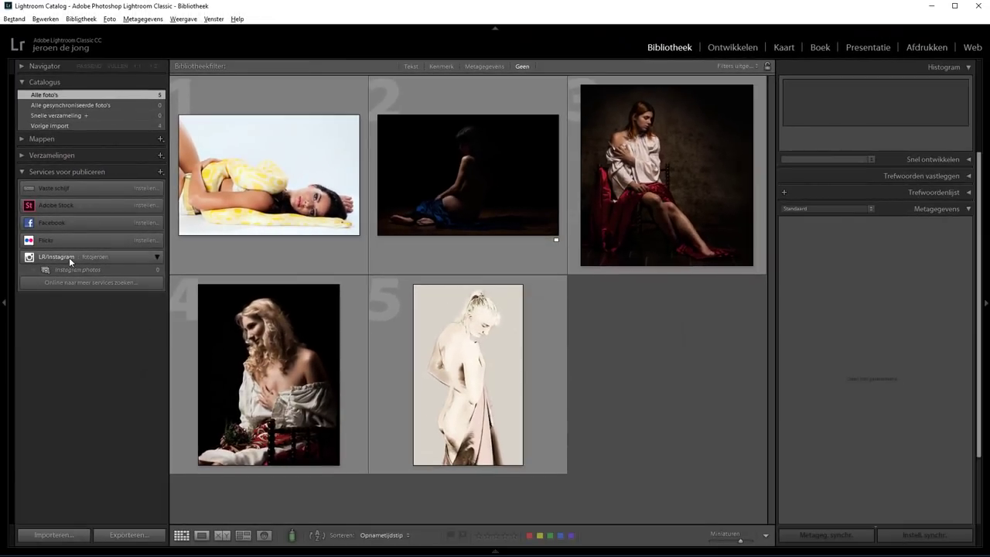
{"action": "double_click", "coordinate": [69, 257]}
{"action": "scroll", "coordinate": [463, 341], "scroll_direction": "down", "scroll_amount": 3}
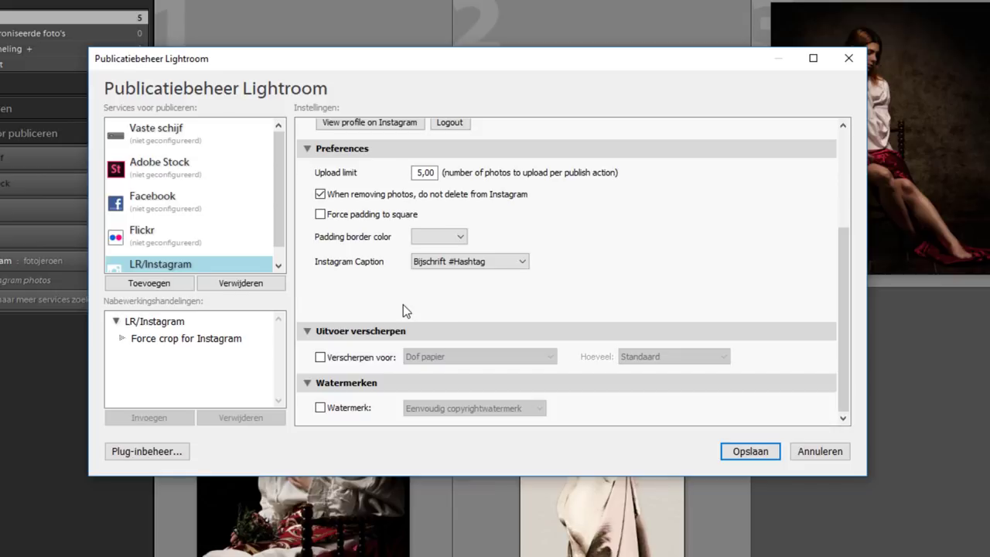
{"action": "left_click", "coordinate": [521, 261]}
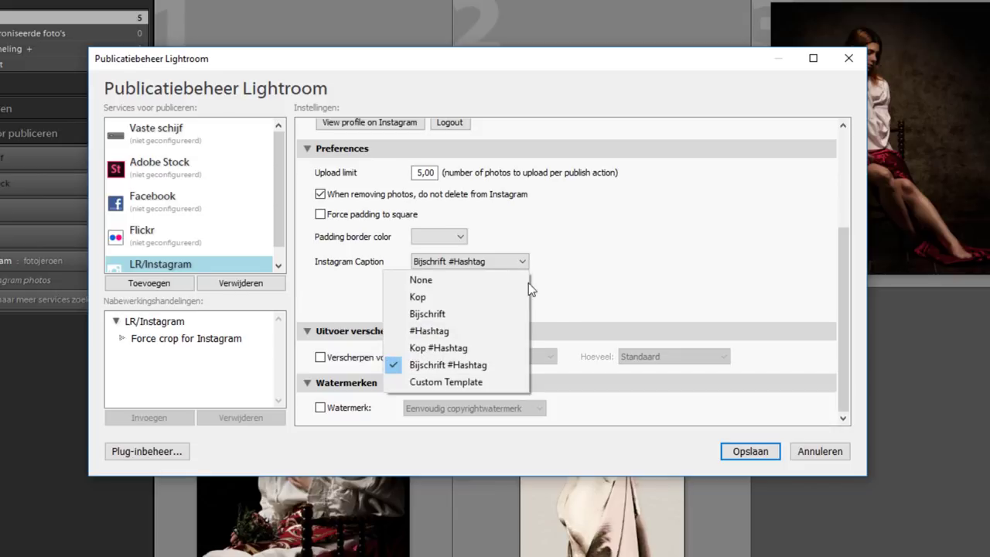
{"action": "left_click", "coordinate": [590, 281]}
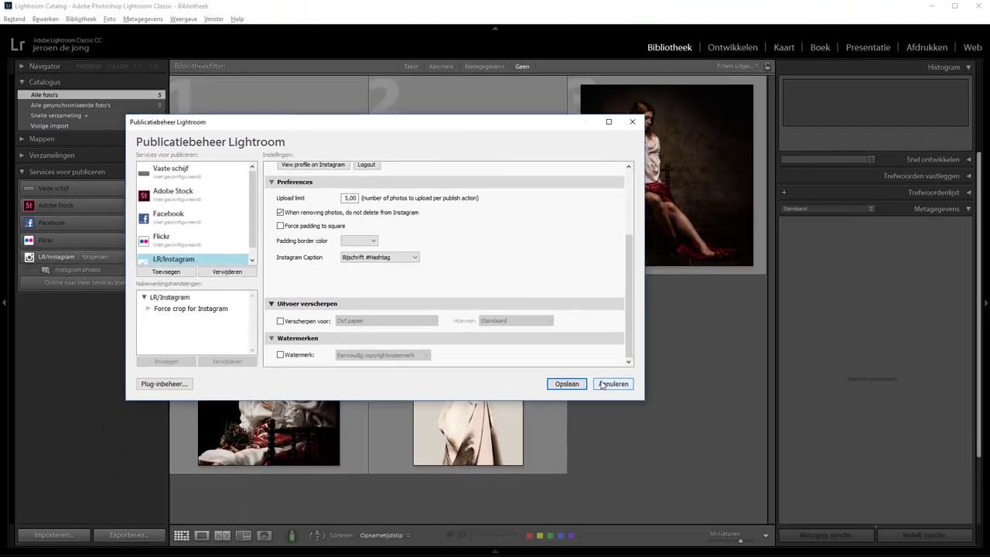
{"action": "left_click", "coordinate": [602, 384]}
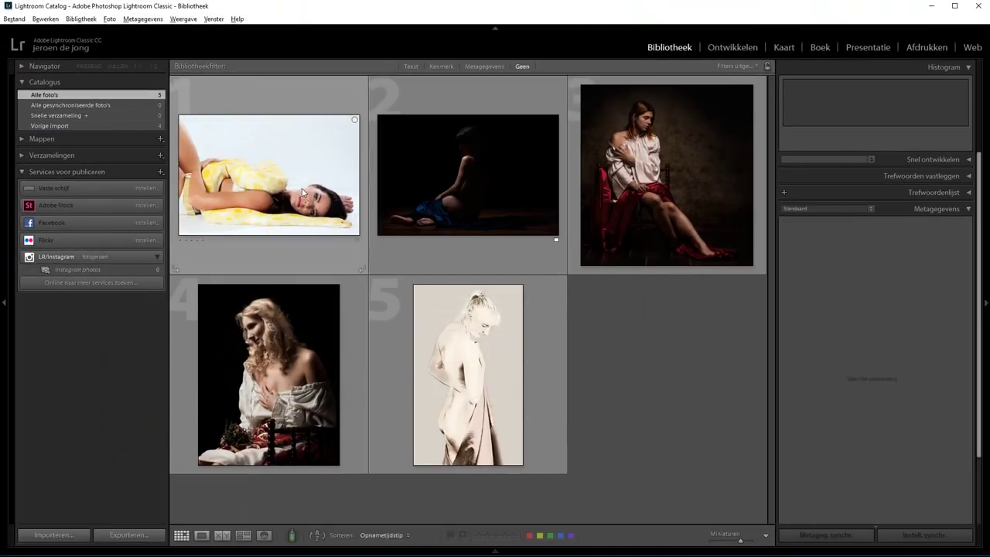
Append #slang to the first photo's Bijschrift caption, then select all five photos.
{"action": "left_click", "coordinate": [271, 214]}
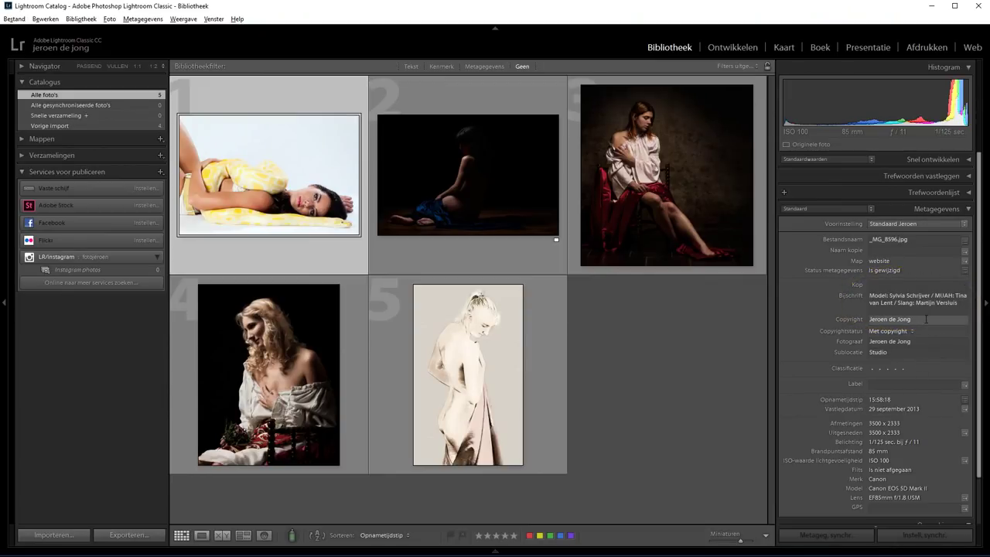
{"action": "left_click", "coordinate": [964, 306]}
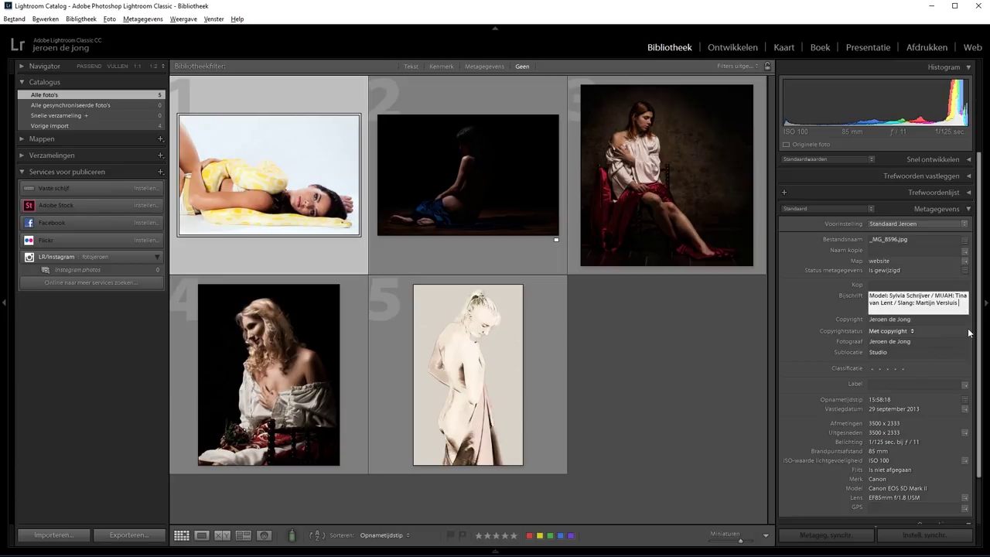
{"action": "type", "text": "#slang"}
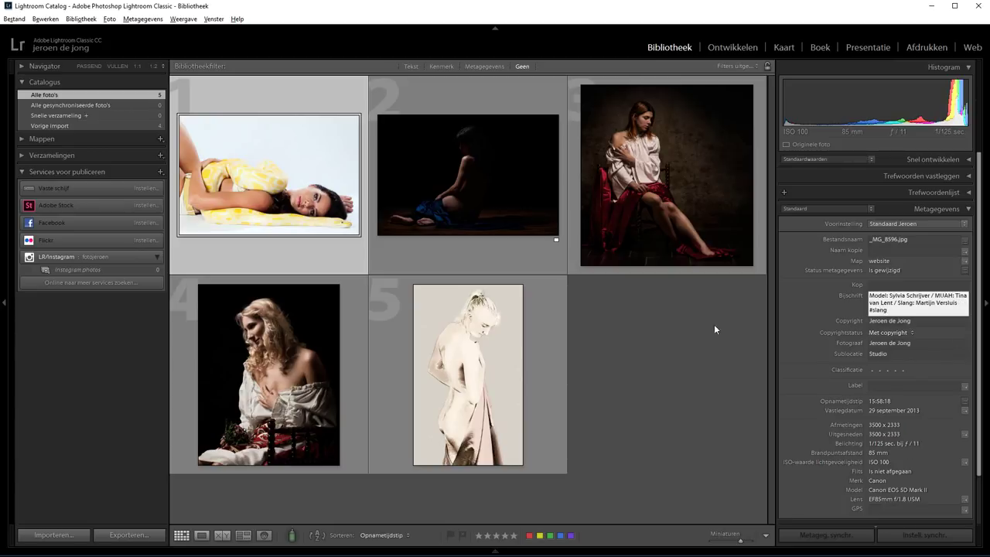
{"action": "key", "text": "Return"}
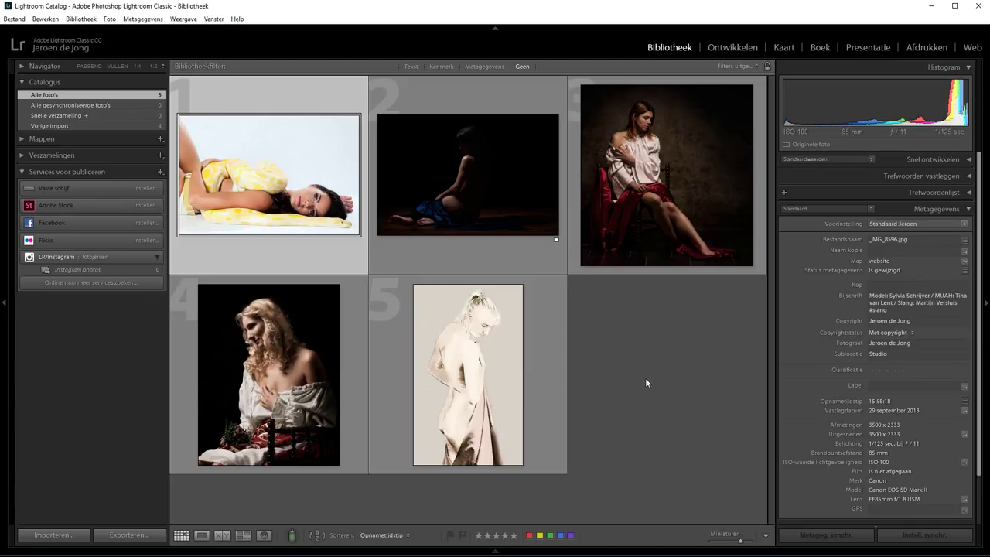
{"action": "key", "text": "ctrl+a"}
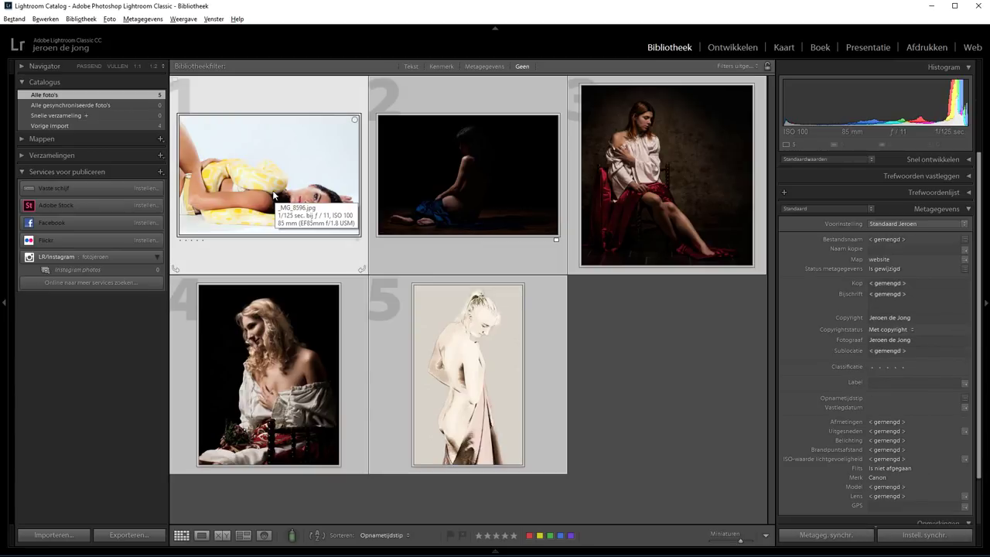
Drag the five photos into the LR/Instagram 'Instagram photos' collection and open it.
{"action": "mouse_move", "coordinate": [274, 194]}
{"action": "left_mouse_down"}
{"action": "mouse_move", "coordinate": [120, 264]}
{"action": "mouse_move", "coordinate": [133, 274]}
{"action": "left_mouse_up"}
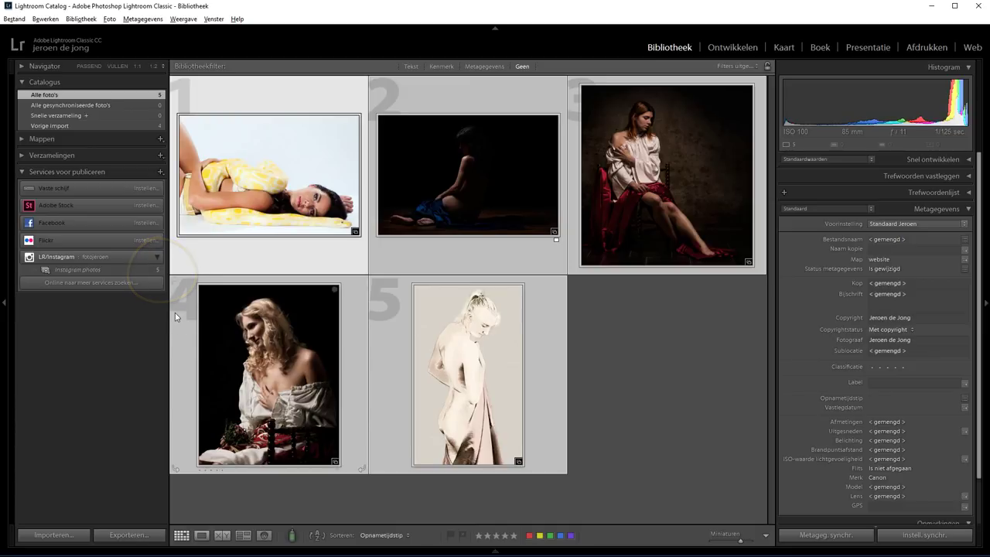
{"action": "left_click", "coordinate": [114, 269]}
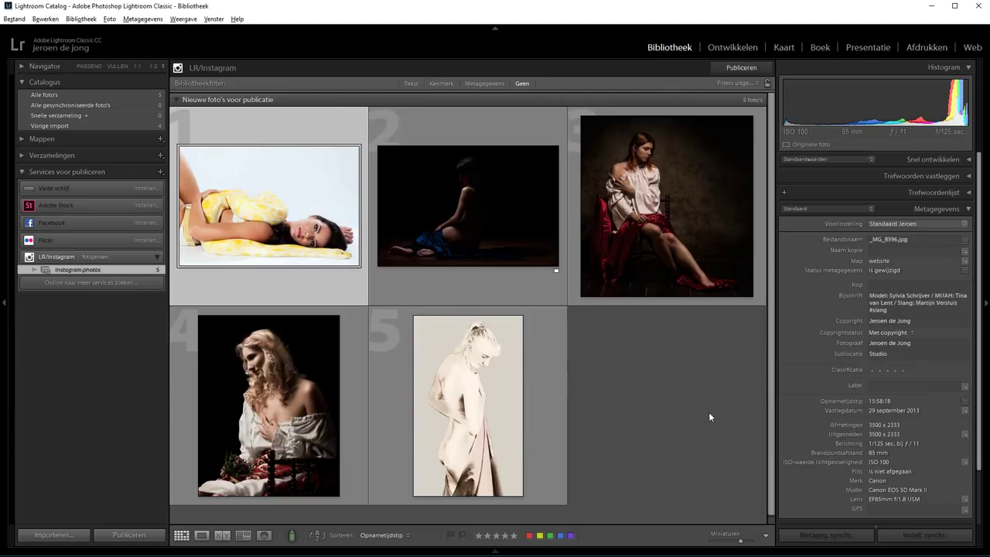
Publish the five new photos with Publiceren so they appear under Gepubliceerde foto's.
{"action": "left_click", "coordinate": [141, 539]}
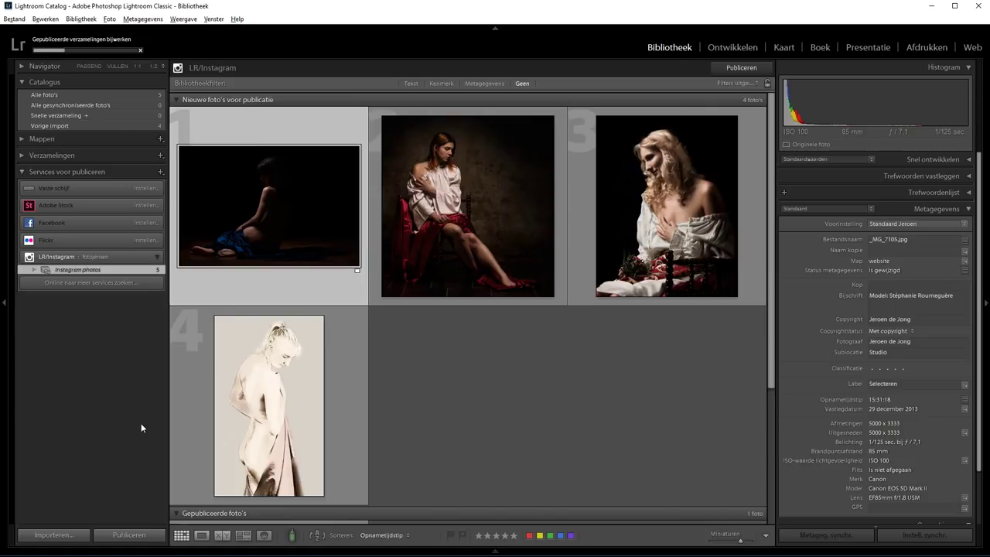
{"action": "scroll", "coordinate": [506, 439], "scroll_direction": "down", "scroll_amount": 1}
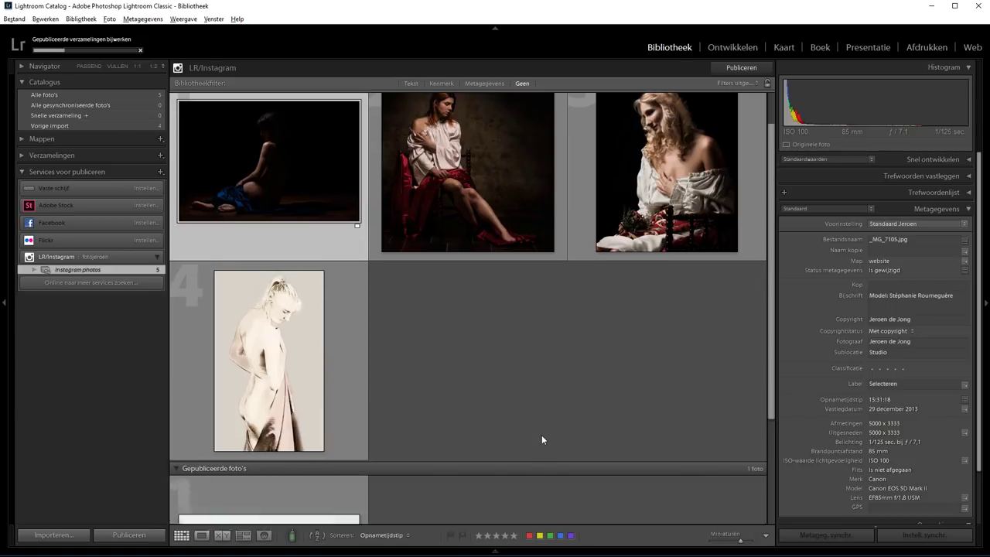
{"action": "scroll", "coordinate": [541, 437], "scroll_direction": "down", "scroll_amount": 3}
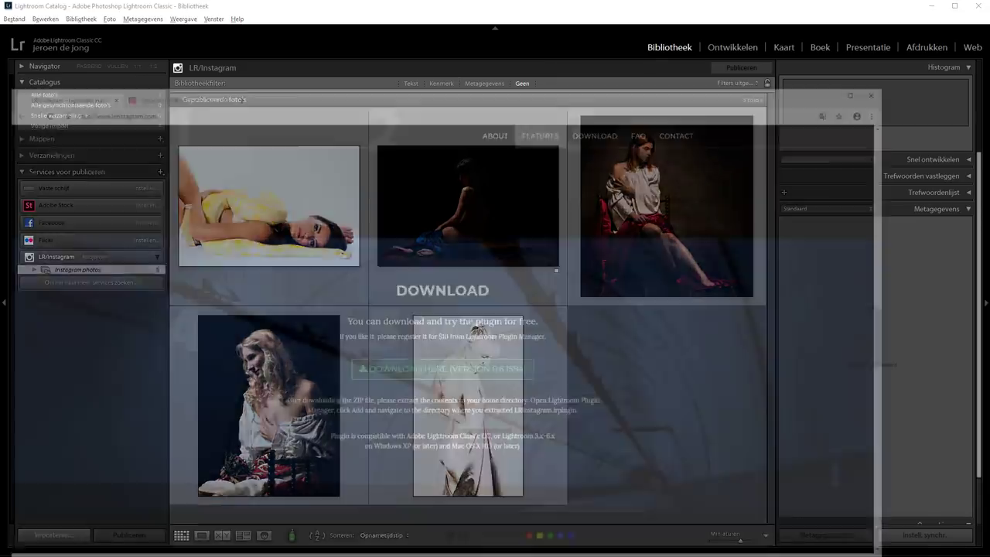
Reload the Instagram profile tab and scroll to the five new photos heading the 14-post grid.
{"action": "left_click", "coordinate": [173, 15]}
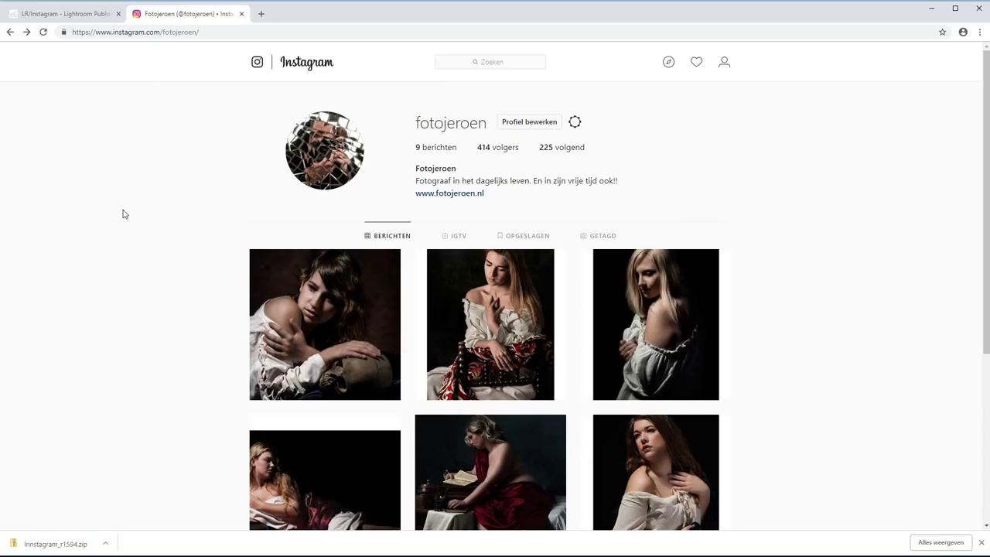
{"action": "left_click", "coordinate": [43, 32]}
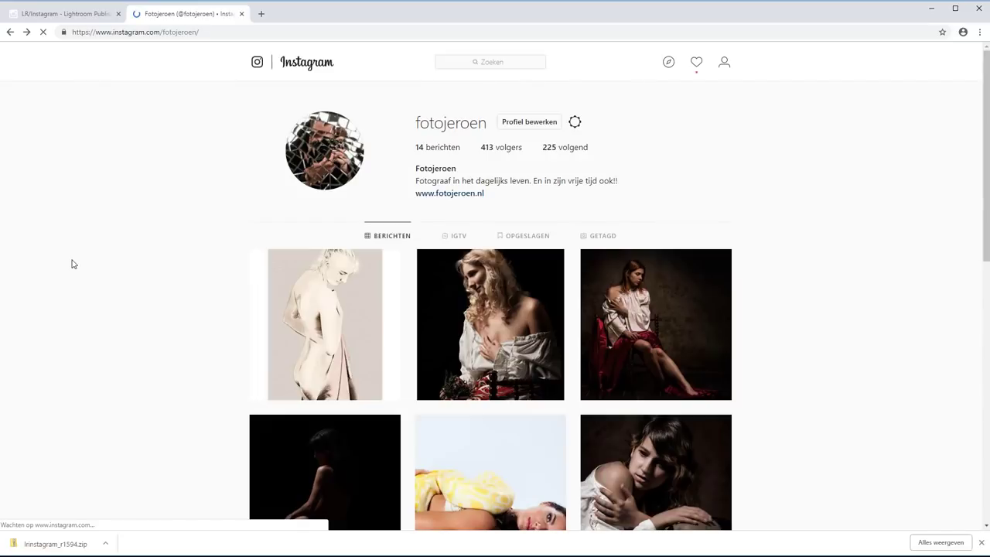
{"action": "scroll", "coordinate": [141, 284], "scroll_direction": "down", "scroll_amount": 2}
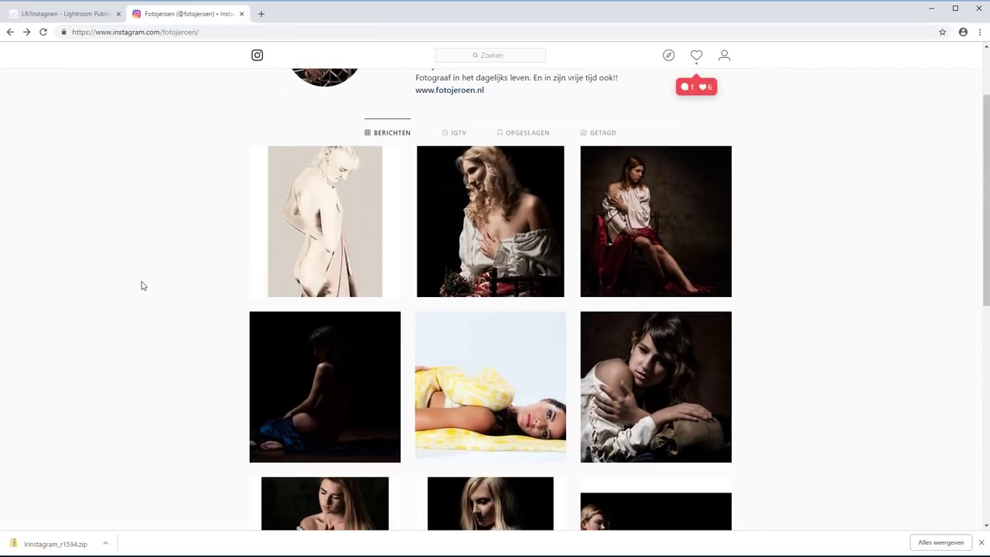